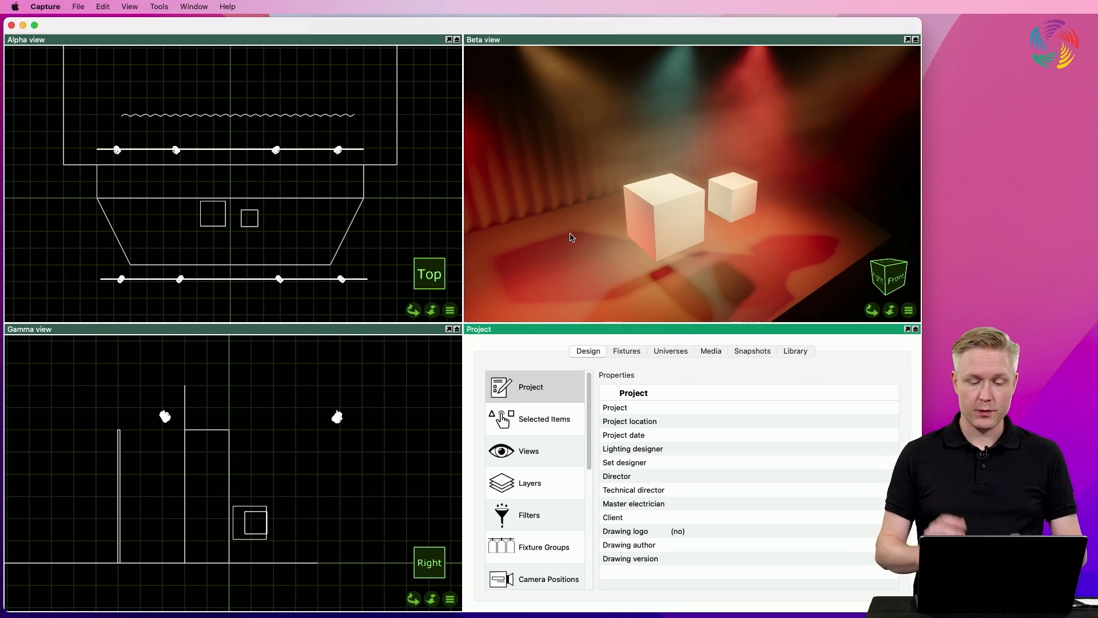
Add a new material named King to the project's materials
{"action": "scroll", "coordinate": [544, 485], "scroll_direction": "down", "scroll_amount": 8}
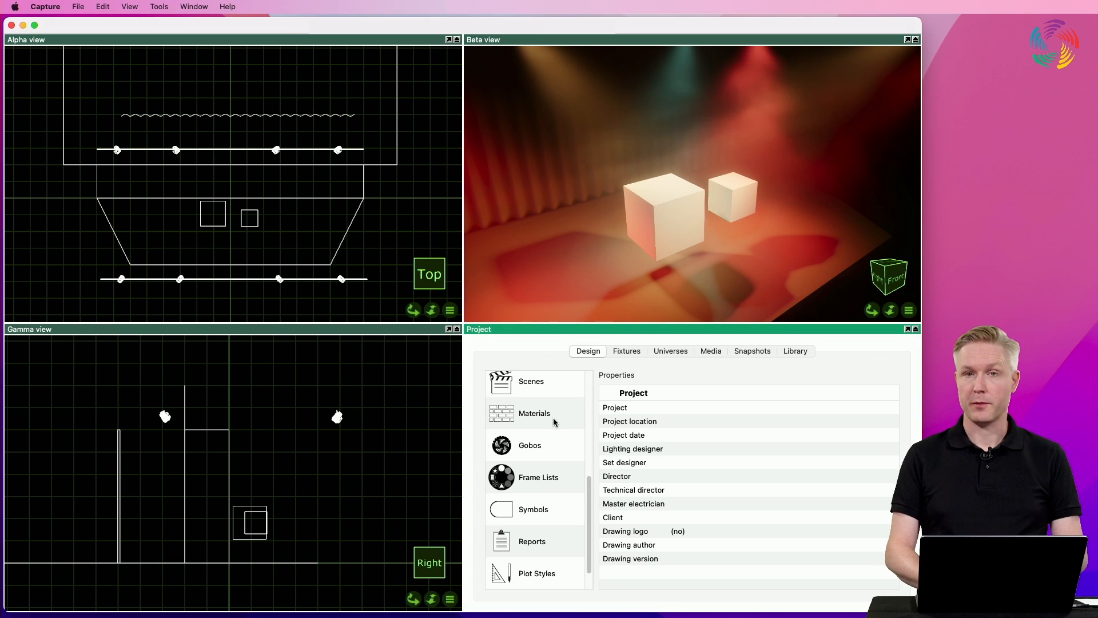
{"action": "left_click", "coordinate": [554, 422]}
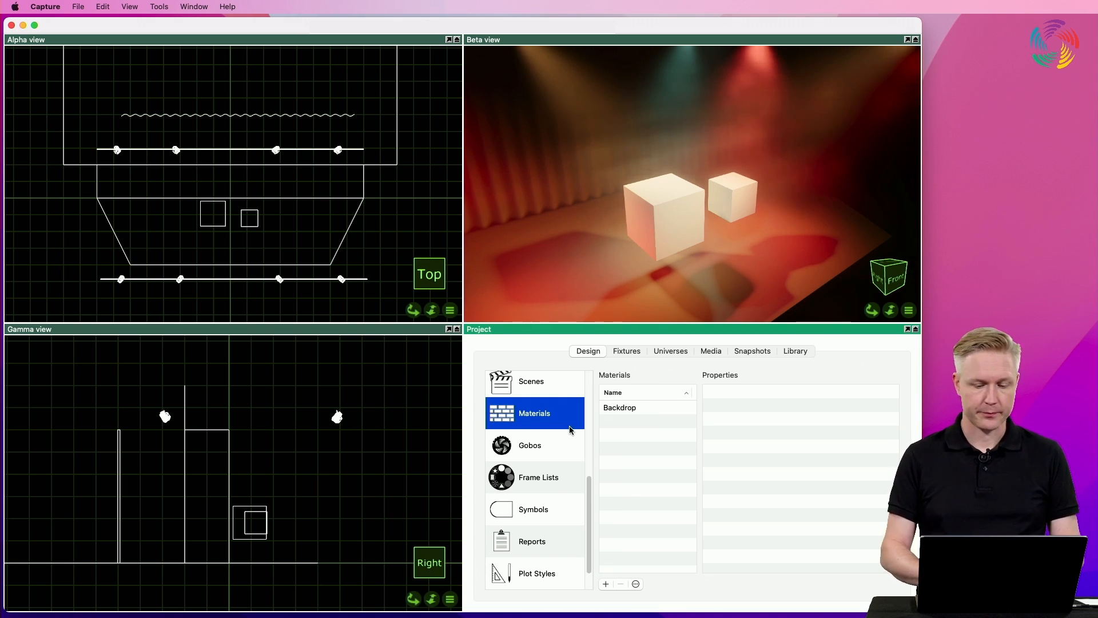
{"action": "left_click", "coordinate": [606, 584]}
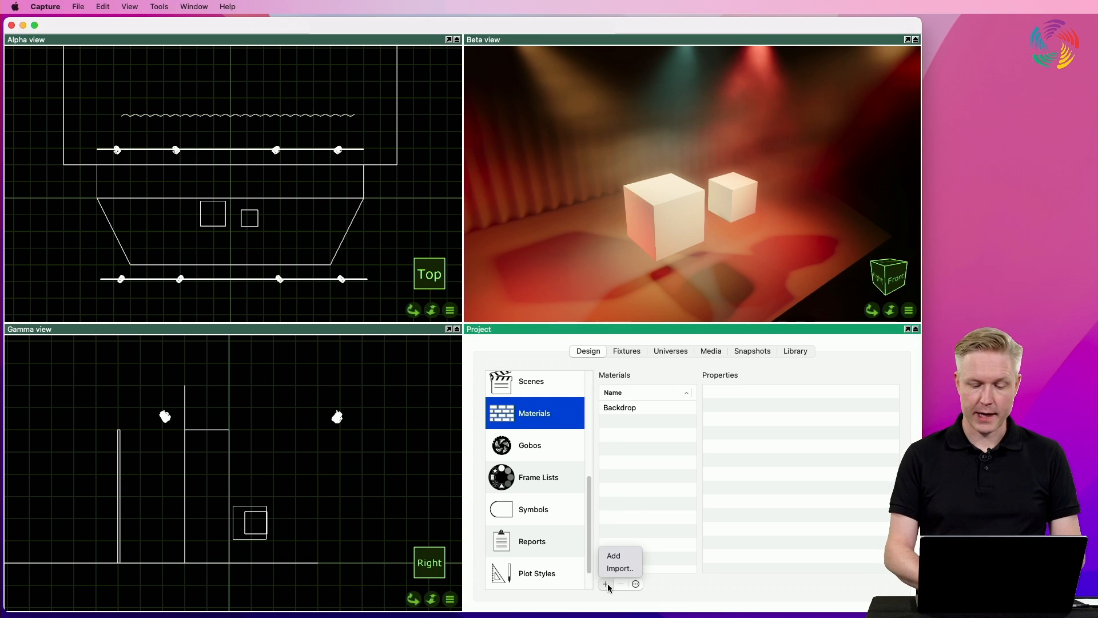
{"action": "left_click", "coordinate": [623, 554]}
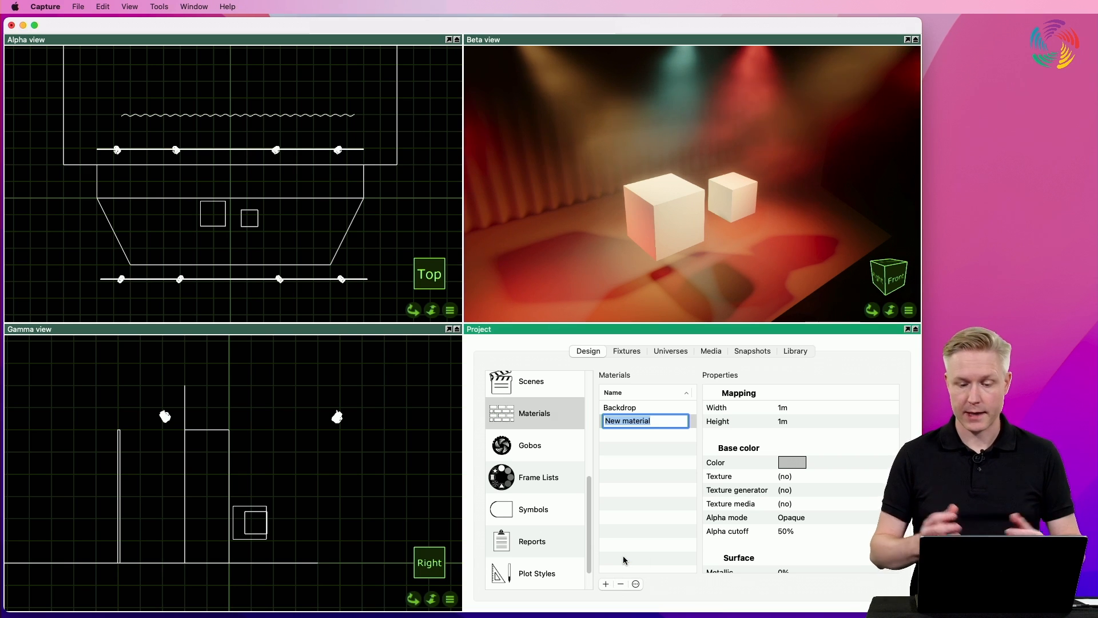
{"action": "type", "text": "King"}
{"action": "key", "text": "Return"}
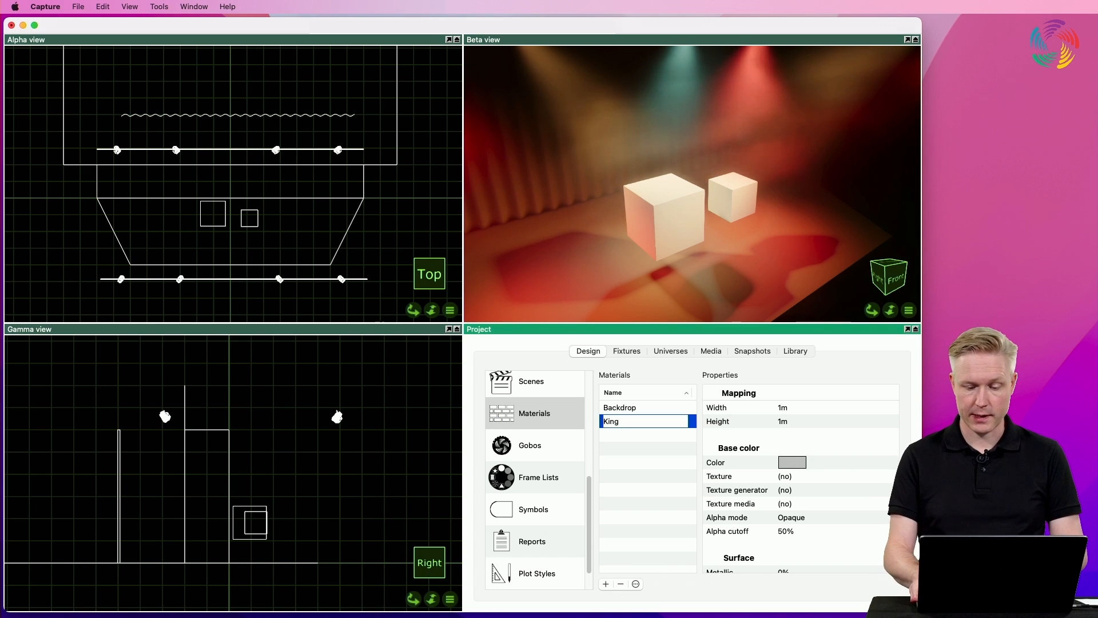
Load King.png as the base color texture of the King material
{"action": "left_click", "coordinate": [799, 479]}
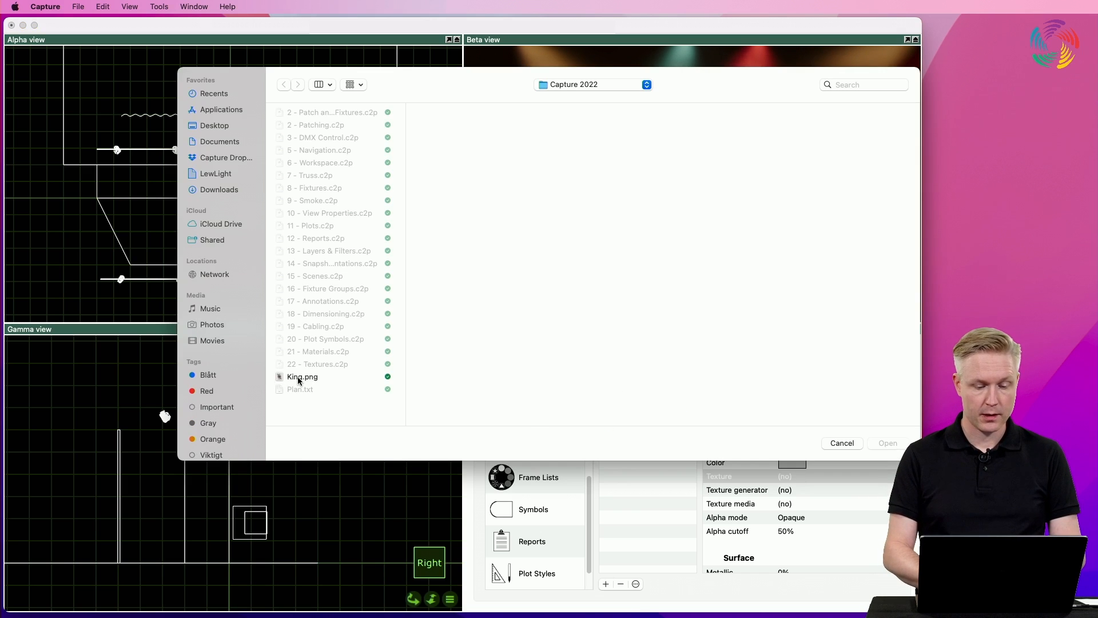
{"action": "left_click", "coordinate": [299, 378]}
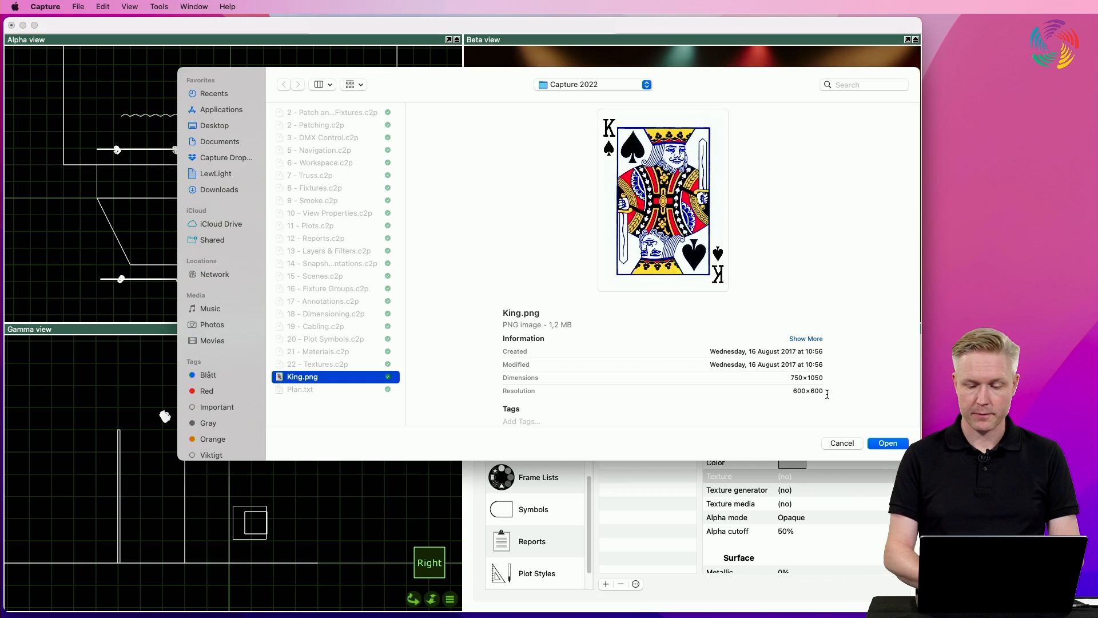
{"action": "left_click", "coordinate": [887, 443]}
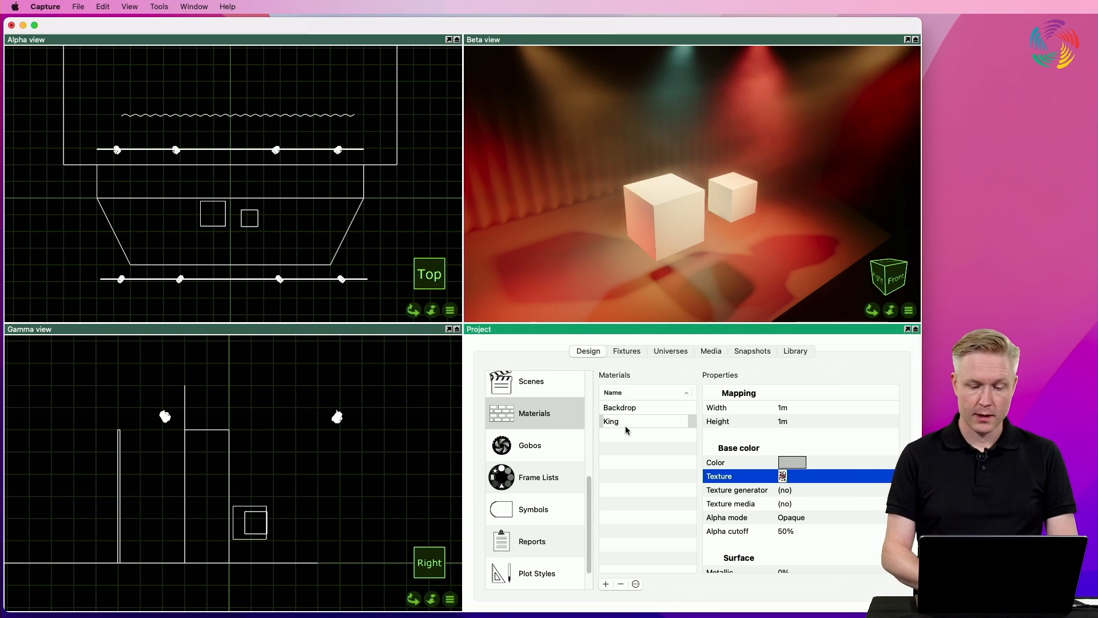
Apply the King material to the larger cube and inspect the texture on its different faces
{"action": "left_click_drag", "start_coordinate": [628, 421], "coordinate": [668, 224]}
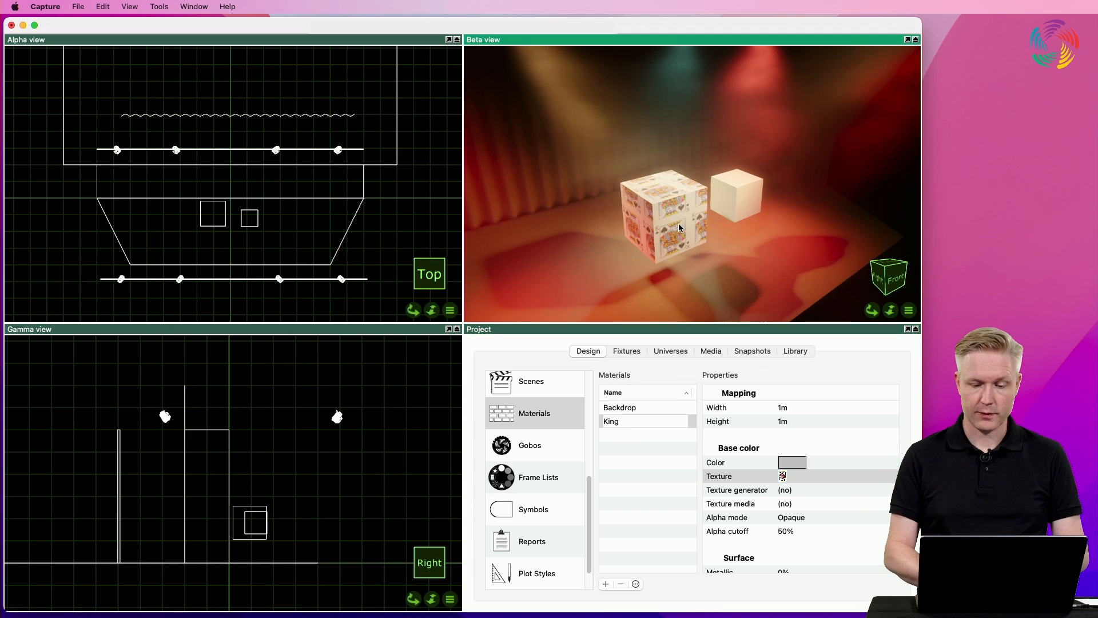
{"action": "scroll", "coordinate": [668, 224], "scroll_direction": "up", "scroll_amount": 2}
{"action": "scroll", "coordinate": [678, 223], "scroll_direction": "up", "scroll_amount": 2}
{"action": "scroll", "coordinate": [678, 223], "scroll_direction": "up", "scroll_amount": 4, "text": "shift"}
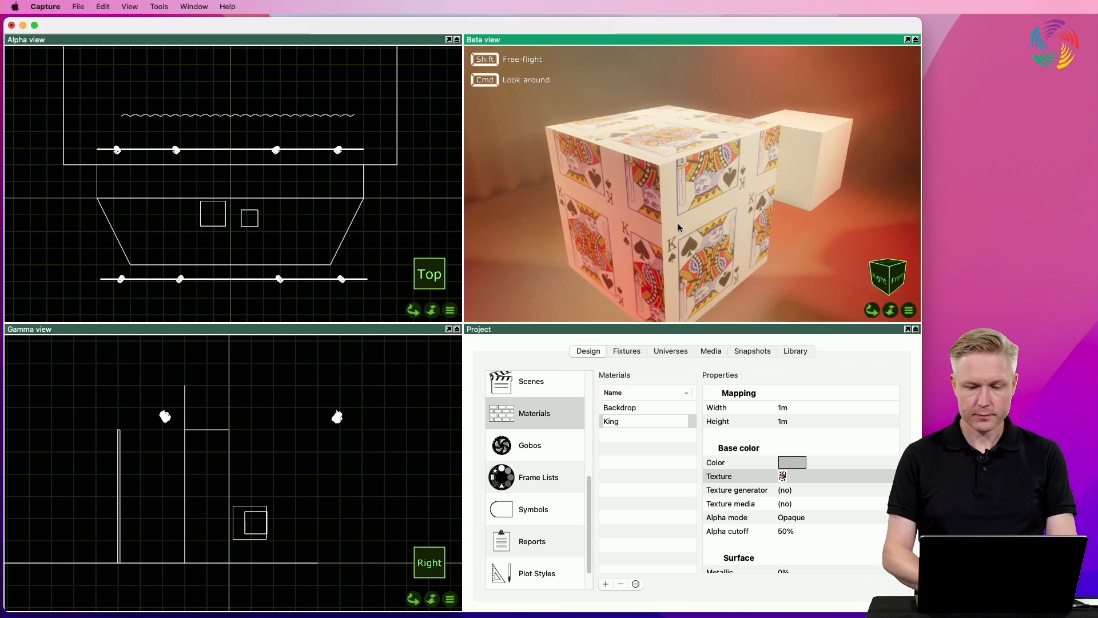
{"action": "scroll", "coordinate": [678, 224], "scroll_direction": "down", "scroll_amount": 5, "text": "shift"}
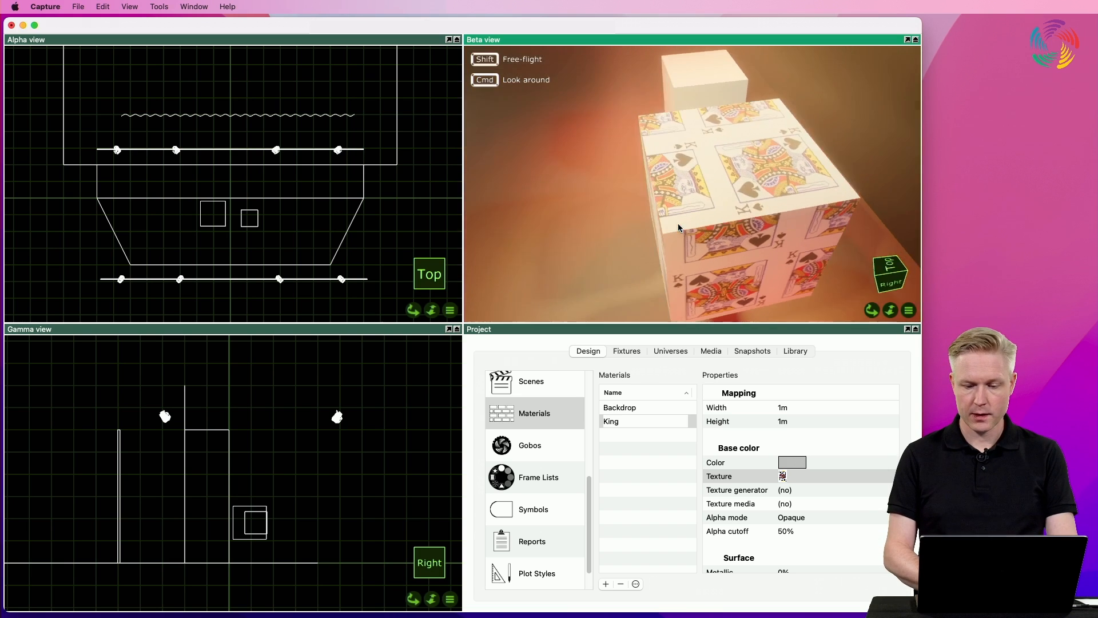
{"action": "scroll", "coordinate": [677, 224], "scroll_direction": "up", "scroll_amount": 5, "text": "shift"}
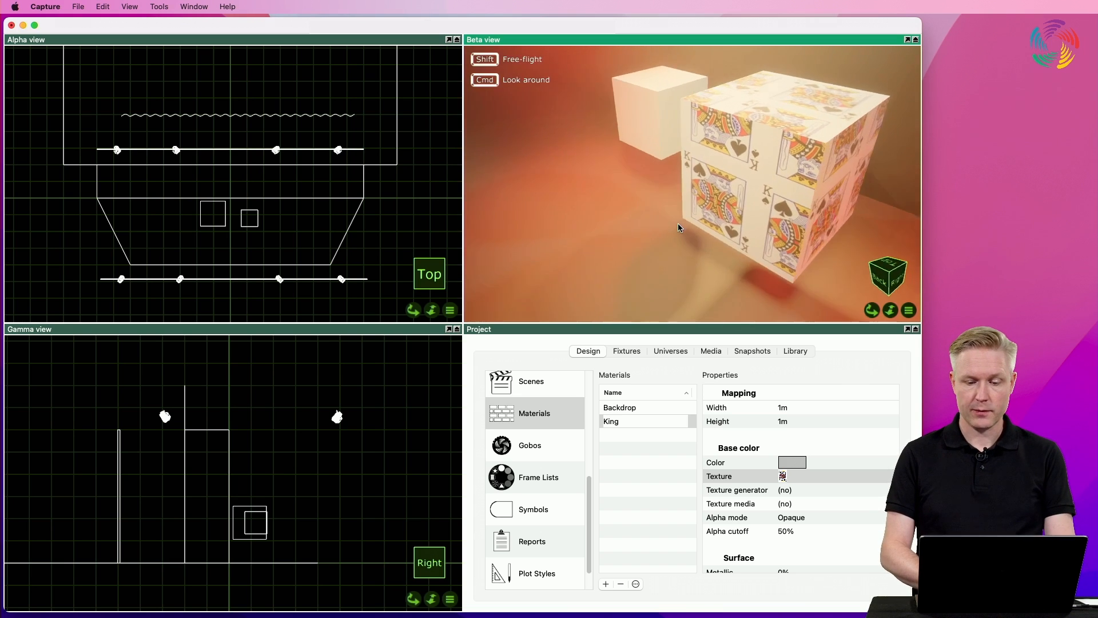
{"action": "scroll", "coordinate": [679, 227], "scroll_direction": "down", "scroll_amount": 5, "text": "shift"}
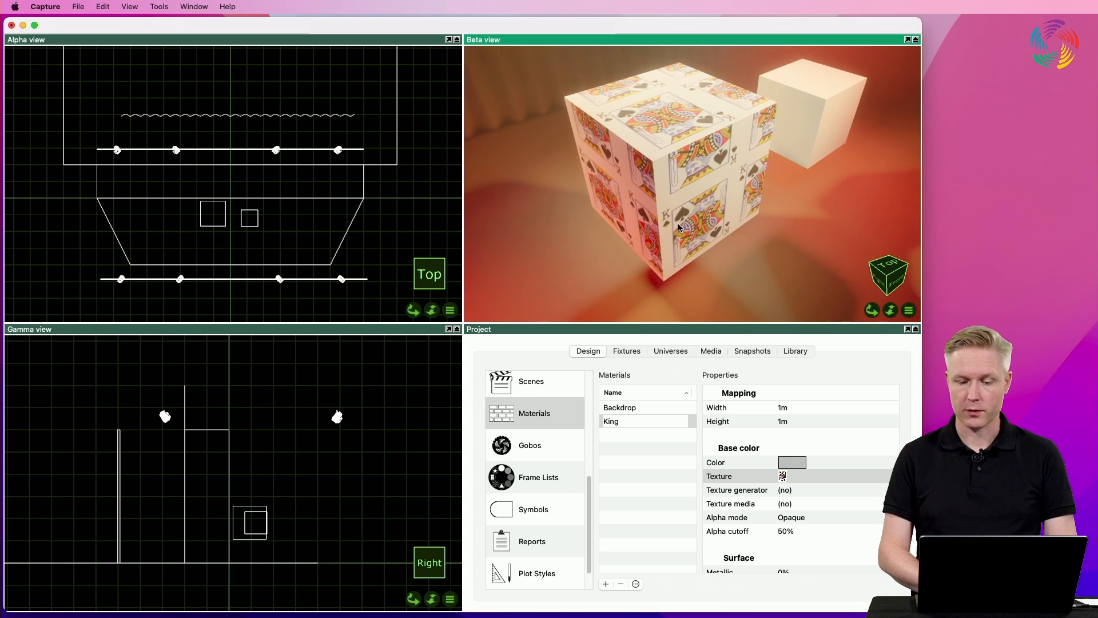
{"action": "scroll", "coordinate": [678, 223], "scroll_direction": "up", "scroll_amount": 5, "text": "shift"}
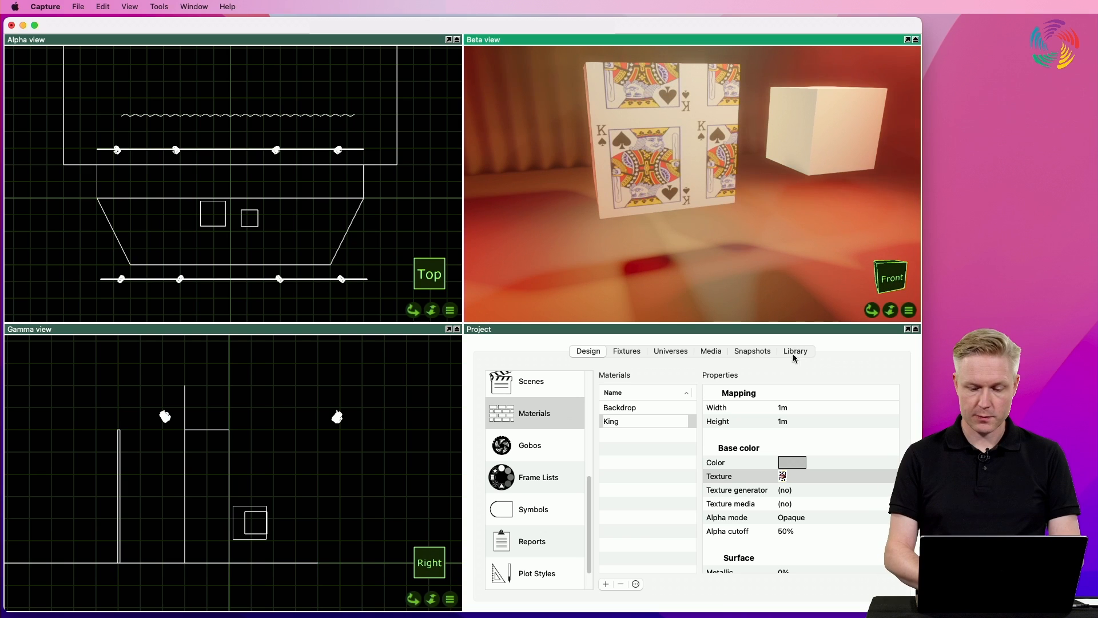
Set the King material's mapping width to 0.8 m
{"action": "left_click", "coordinate": [799, 406]}
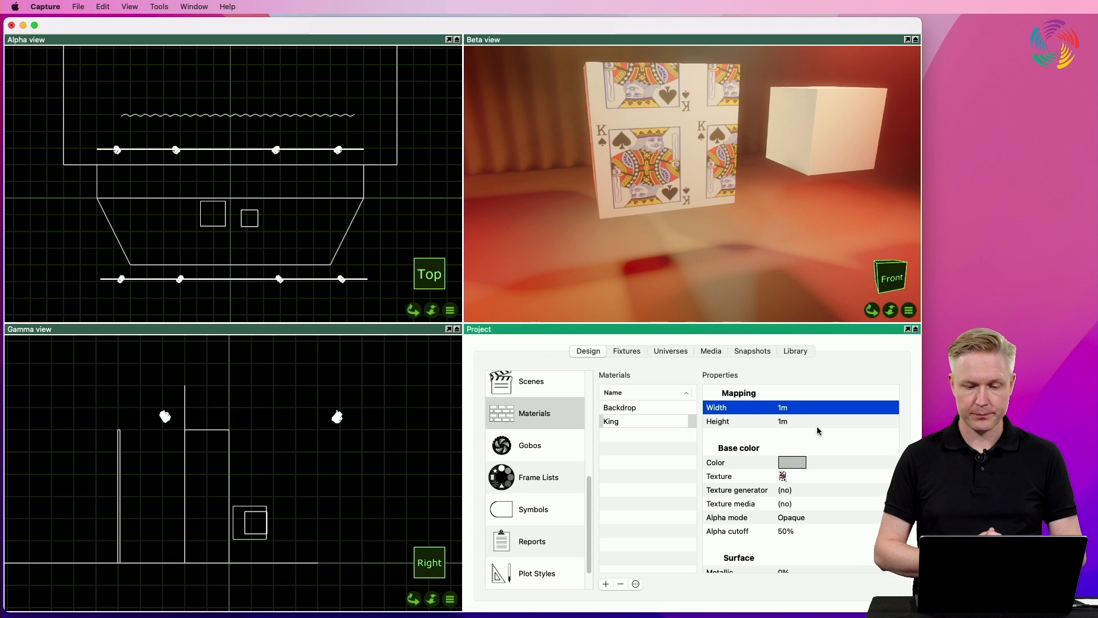
{"action": "key", "text": "Return"}
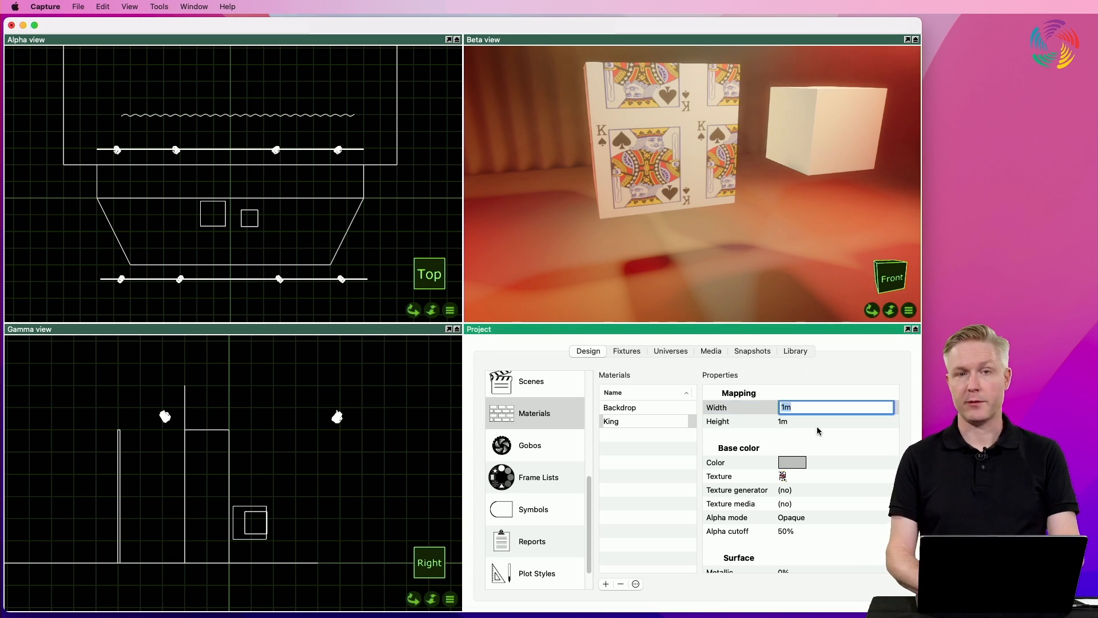
{"action": "type", "text": "0,8"}
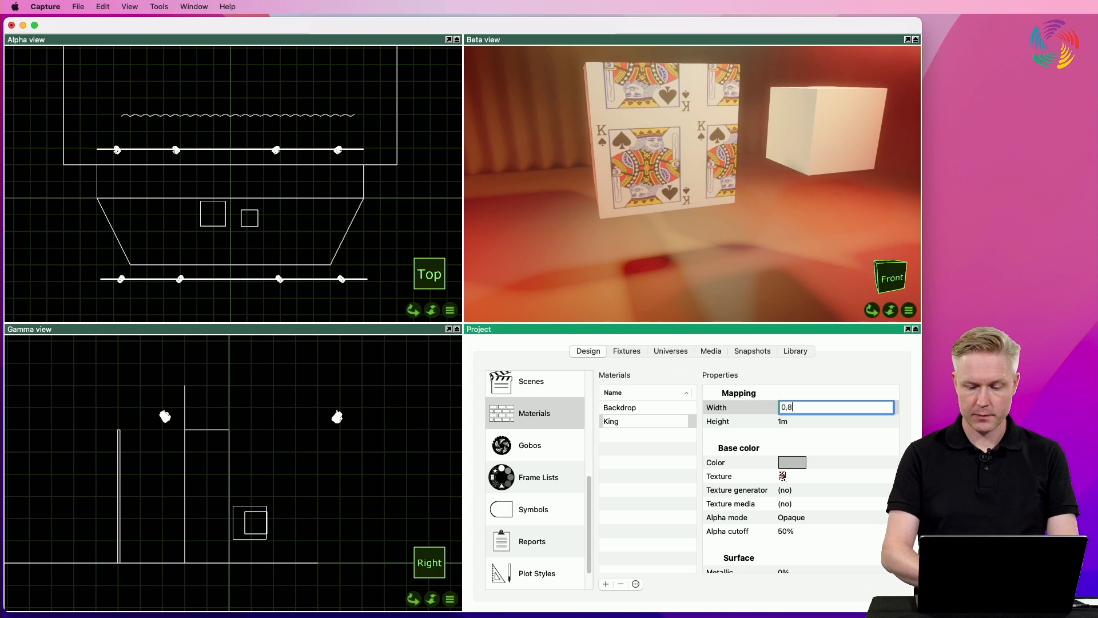
{"action": "key", "text": "Return"}
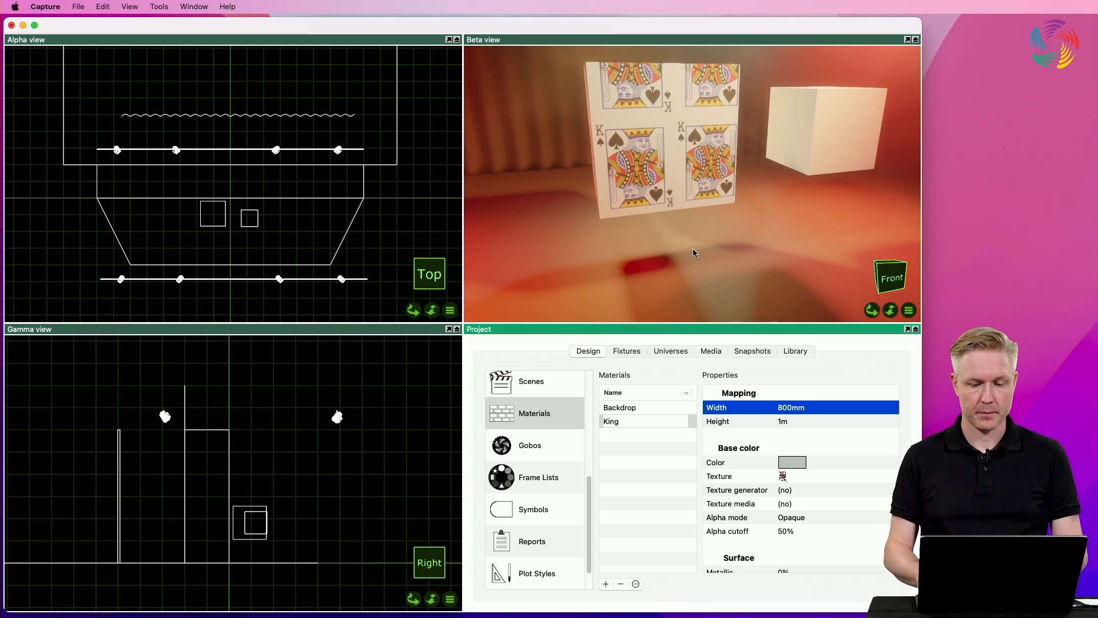
Map the material on the larger cube from the front, moving the card to the face's upper-left corner and tilting it slightly counterclockwise
{"action": "left_click", "coordinate": [669, 177]}
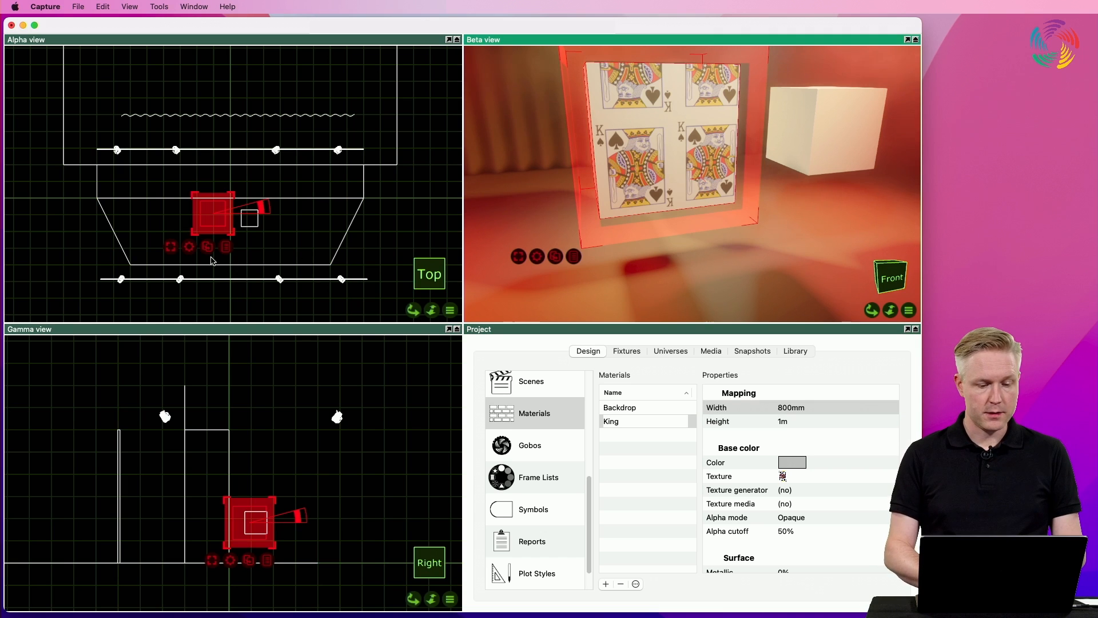
{"action": "right_click", "coordinate": [195, 245]}
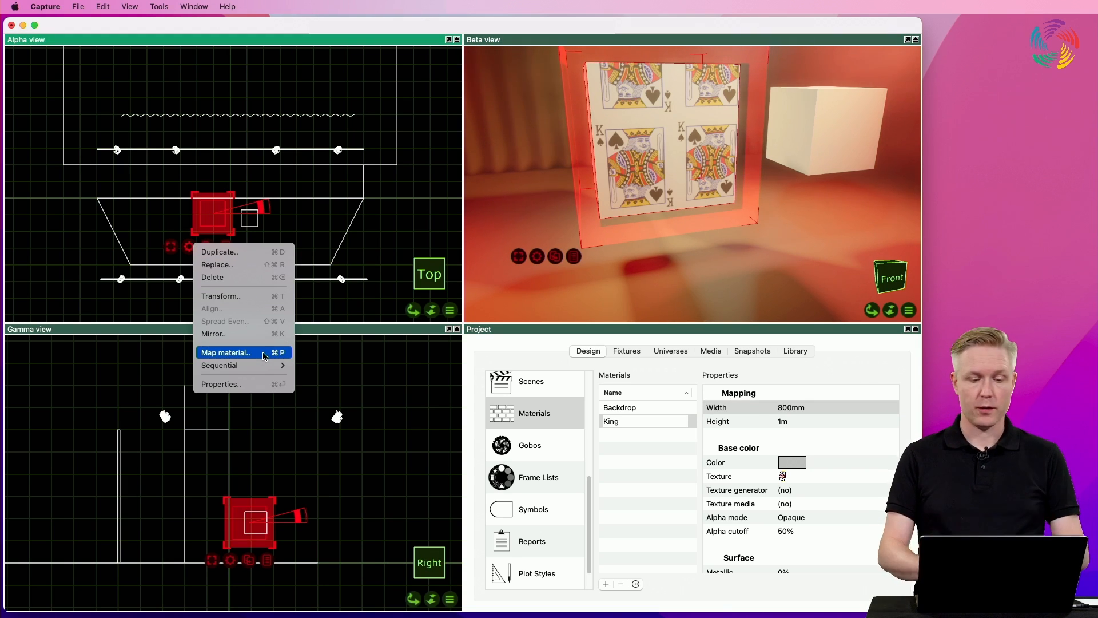
{"action": "left_click", "coordinate": [264, 353]}
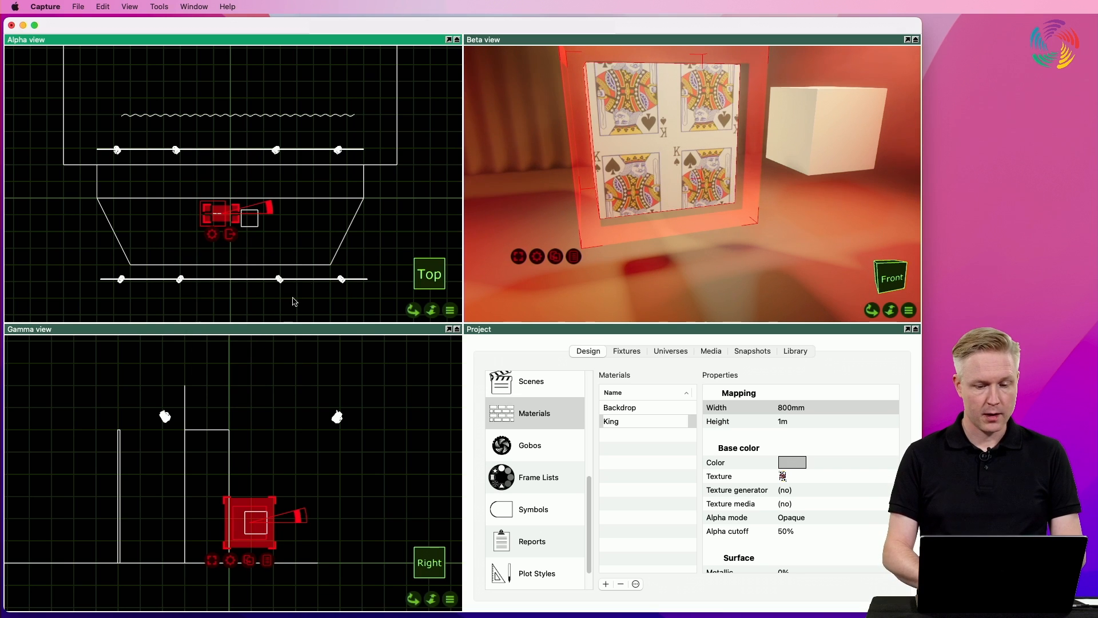
{"action": "left_click_drag", "start_coordinate": [416, 313], "coordinate": [416, 228]}
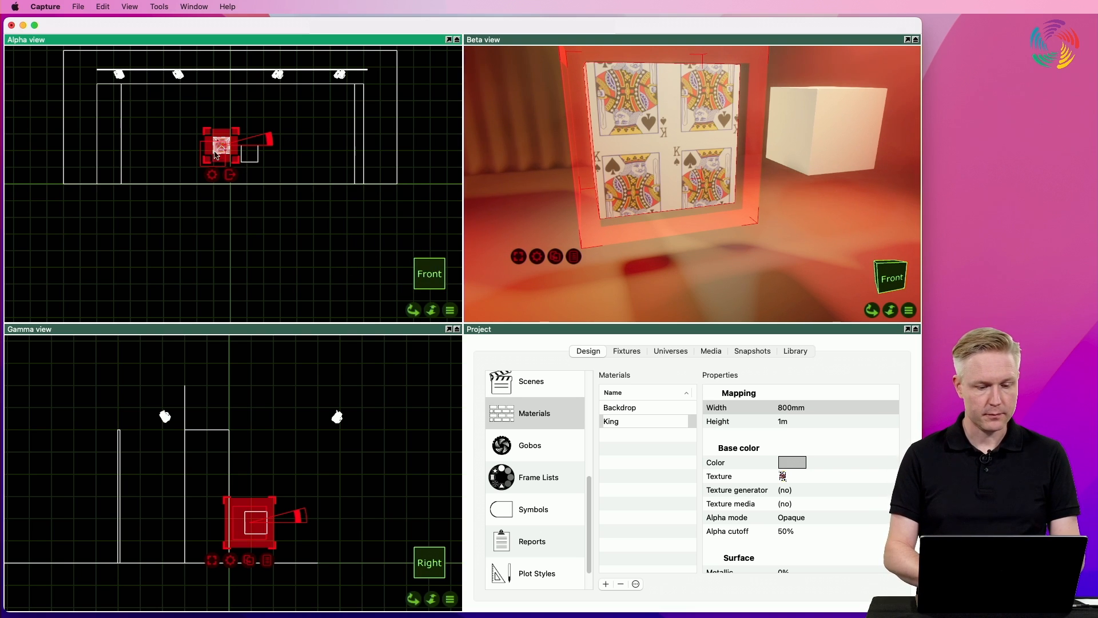
{"action": "scroll", "coordinate": [215, 154], "scroll_direction": "up", "scroll_amount": 3}
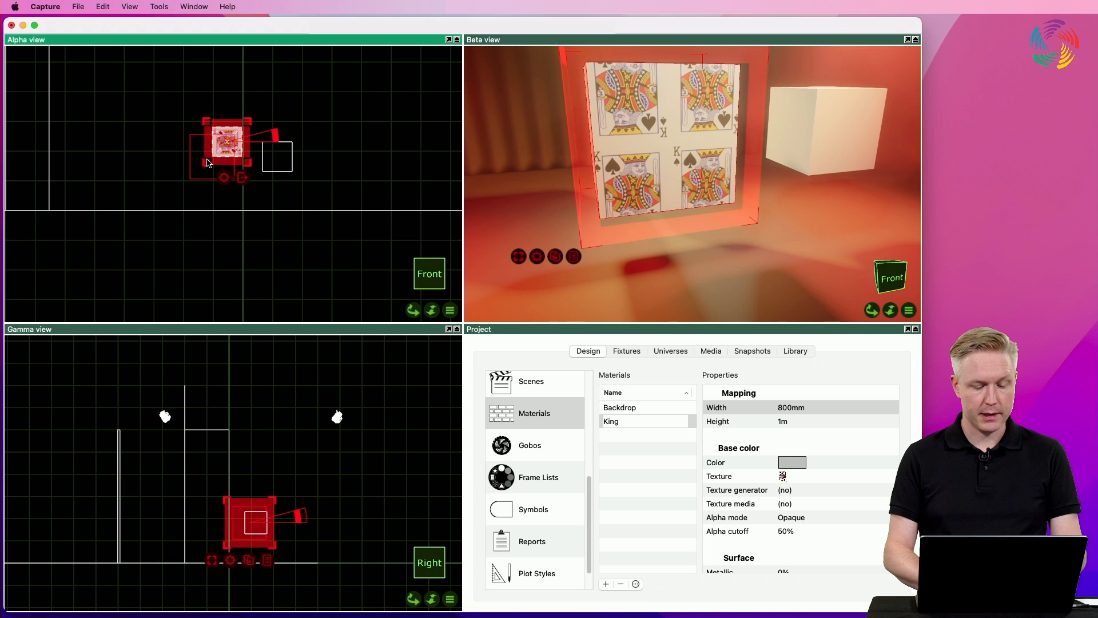
{"action": "scroll", "coordinate": [208, 163], "scroll_direction": "up", "scroll_amount": 5}
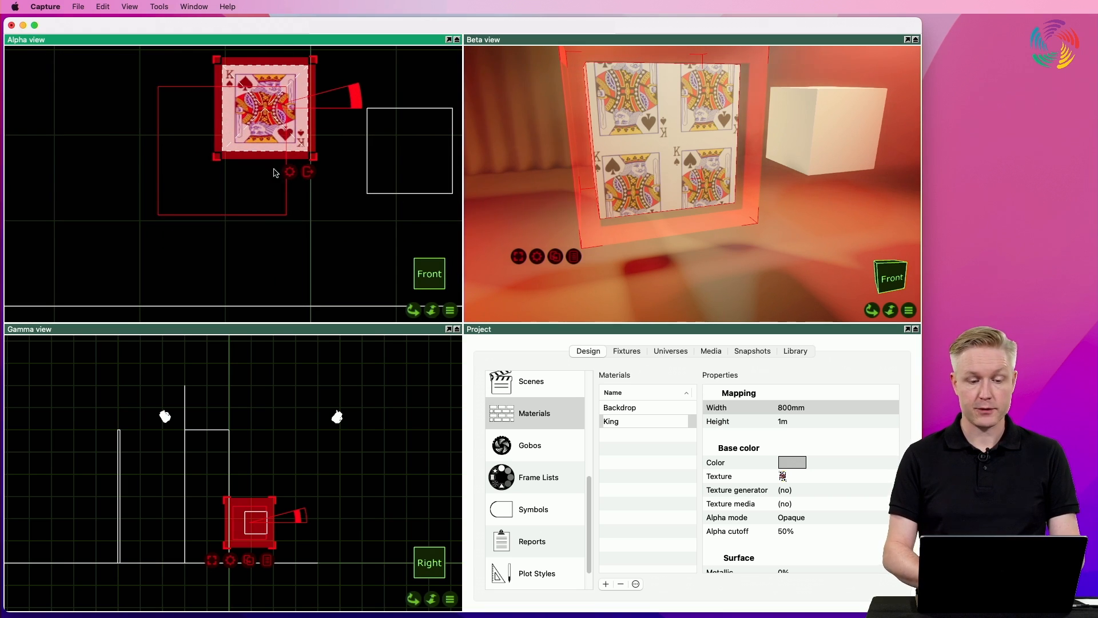
{"action": "left_click_drag", "start_coordinate": [287, 138], "coordinate": [263, 222]}
{"action": "left_click_drag", "start_coordinate": [235, 175], "coordinate": [223, 153]}
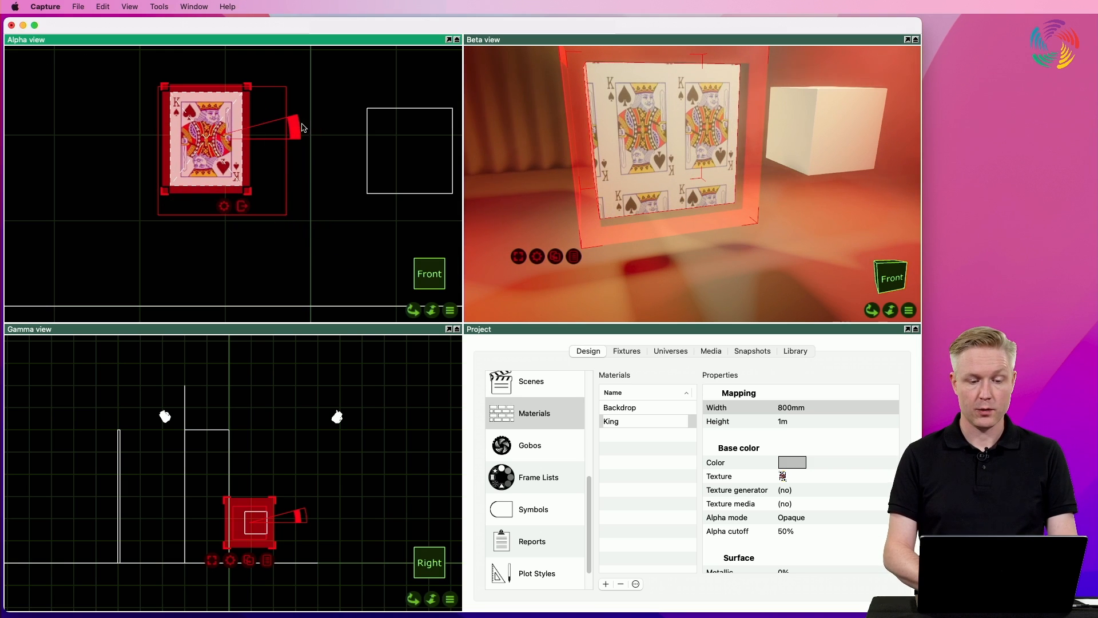
{"action": "mouse_move", "coordinate": [297, 131]}
{"action": "left_mouse_down"}
{"action": "mouse_move", "coordinate": [282, 183]}
{"action": "mouse_move", "coordinate": [287, 123]}
{"action": "left_mouse_up"}
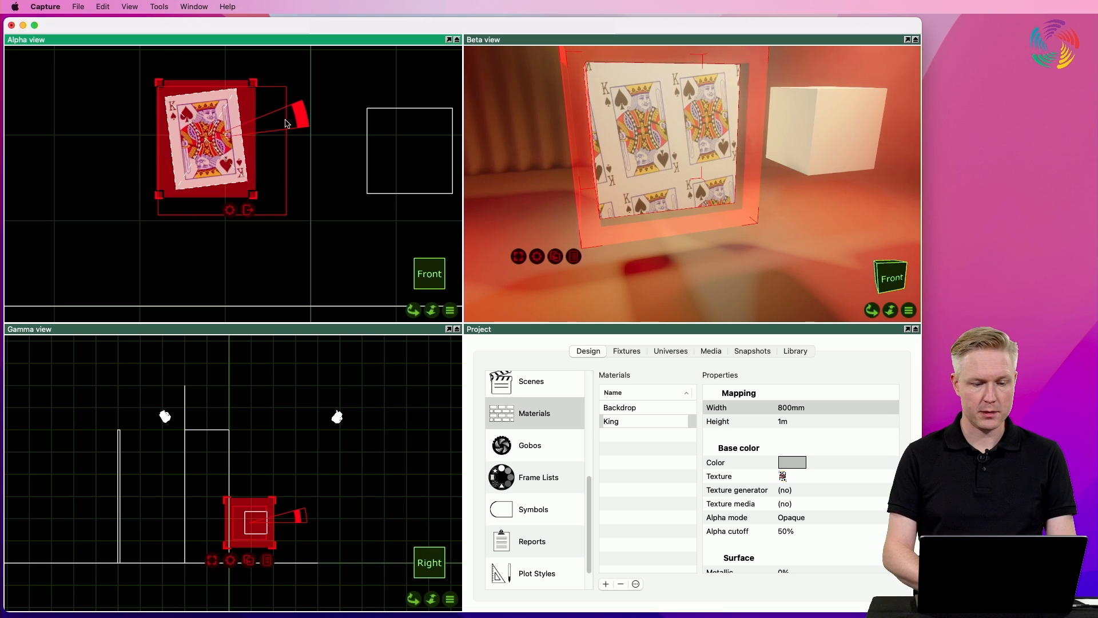
Rotate the larger cube's material mapping to horizontal in the section view so the cards project onto its top face, then deselect the cube
{"action": "left_click", "coordinate": [451, 309]}
{"action": "mouse_move", "coordinate": [515, 375]}
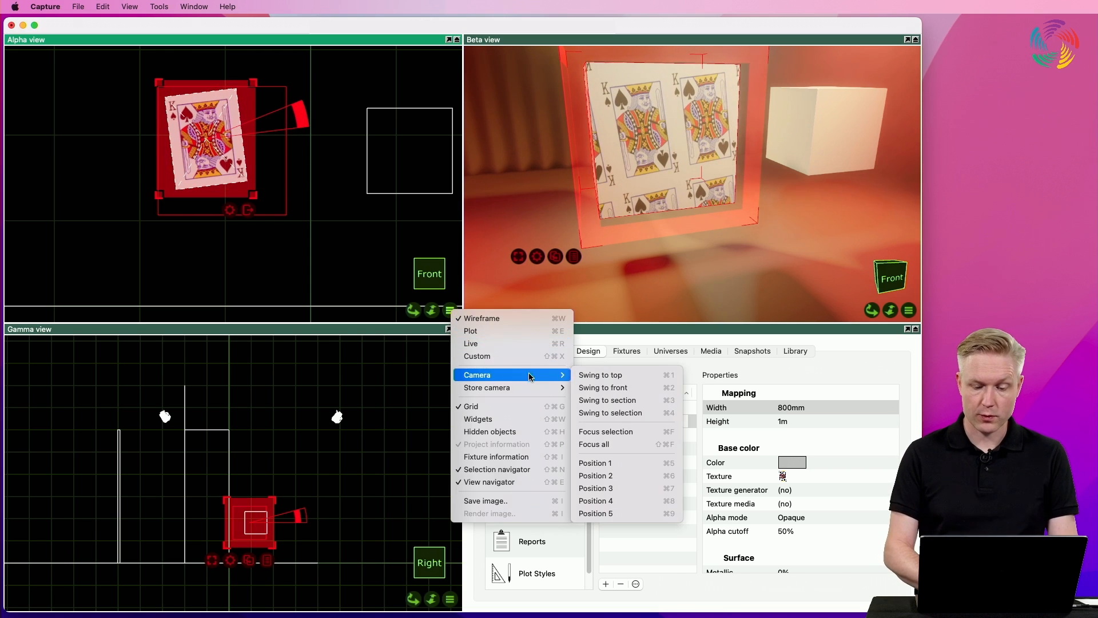
{"action": "left_click", "coordinate": [597, 400]}
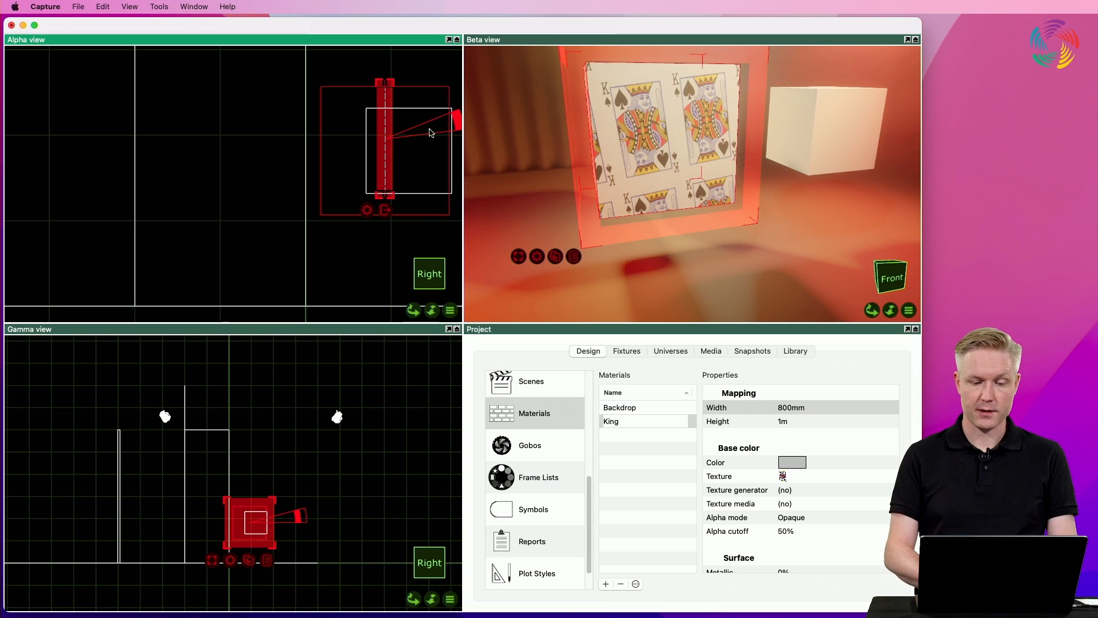
{"action": "left_click_drag", "start_coordinate": [366, 166], "coordinate": [280, 144]}
{"action": "scroll", "coordinate": [561, 162], "scroll_direction": "up", "scroll_amount": 5}
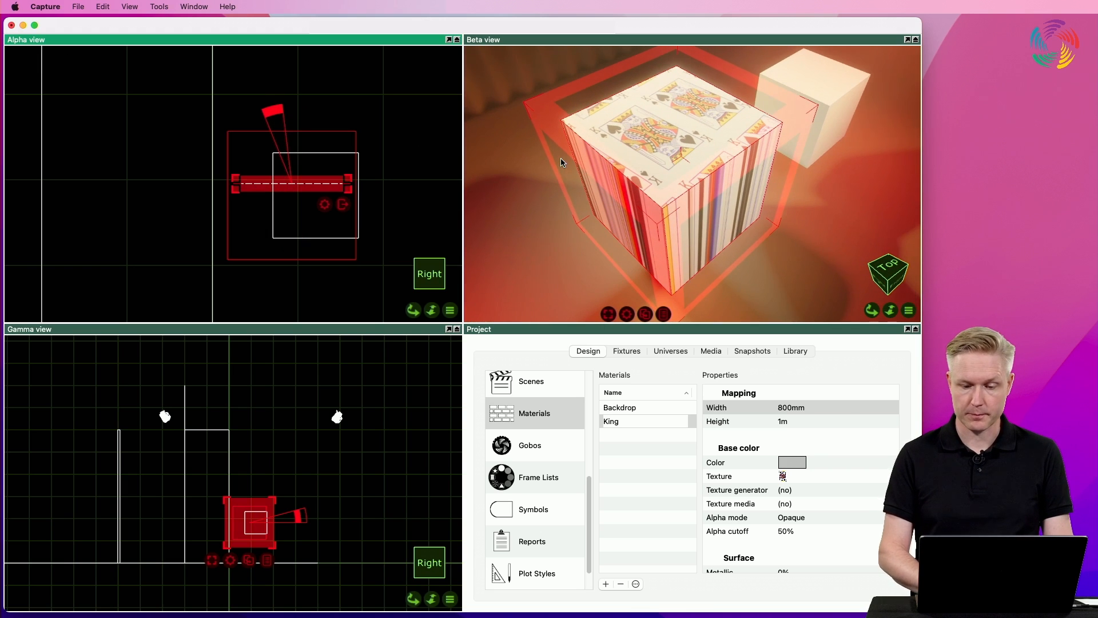
{"action": "left_click", "coordinate": [420, 167]}
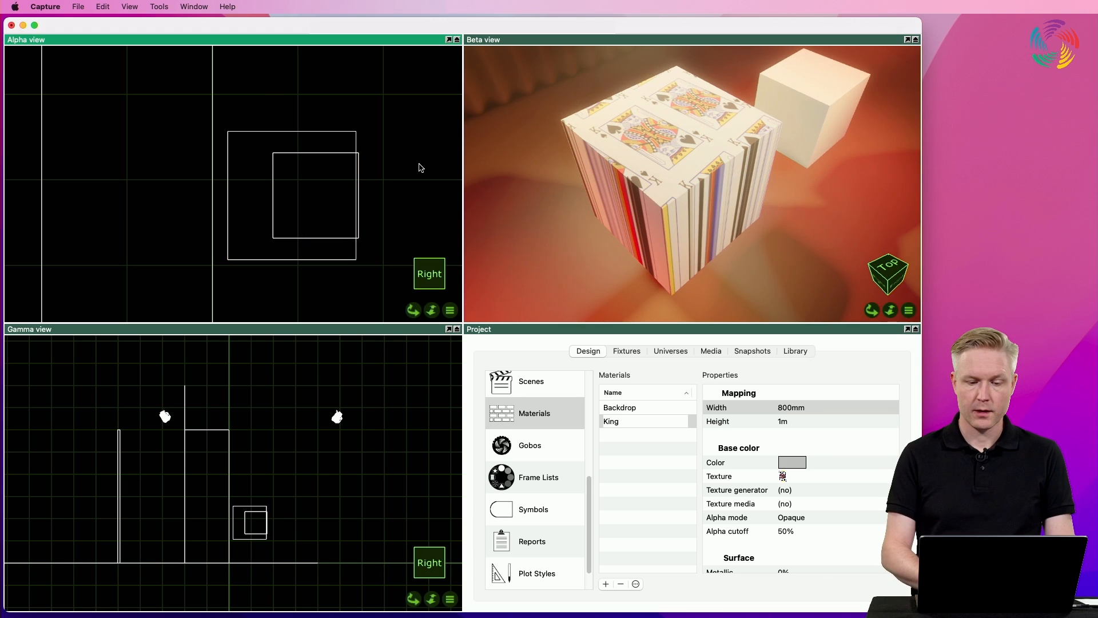
Apply the King material to the smaller cube and compare its texture with that of the larger cube
{"action": "scroll", "coordinate": [666, 200], "scroll_direction": "down", "scroll_amount": 5}
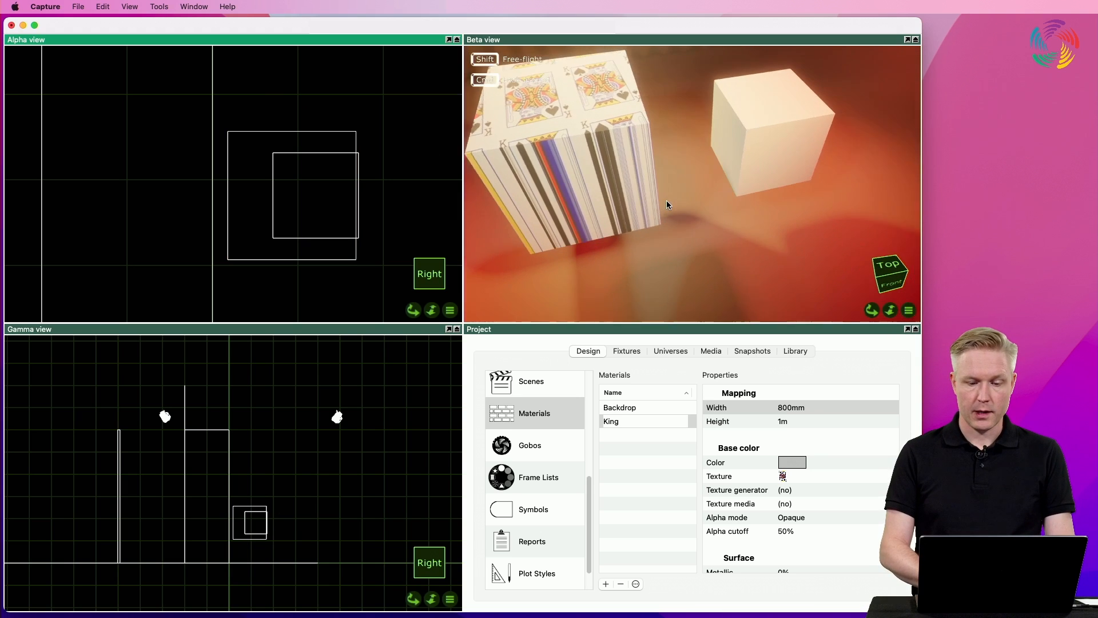
{"action": "scroll", "coordinate": [667, 200], "scroll_direction": "left", "scroll_amount": 2}
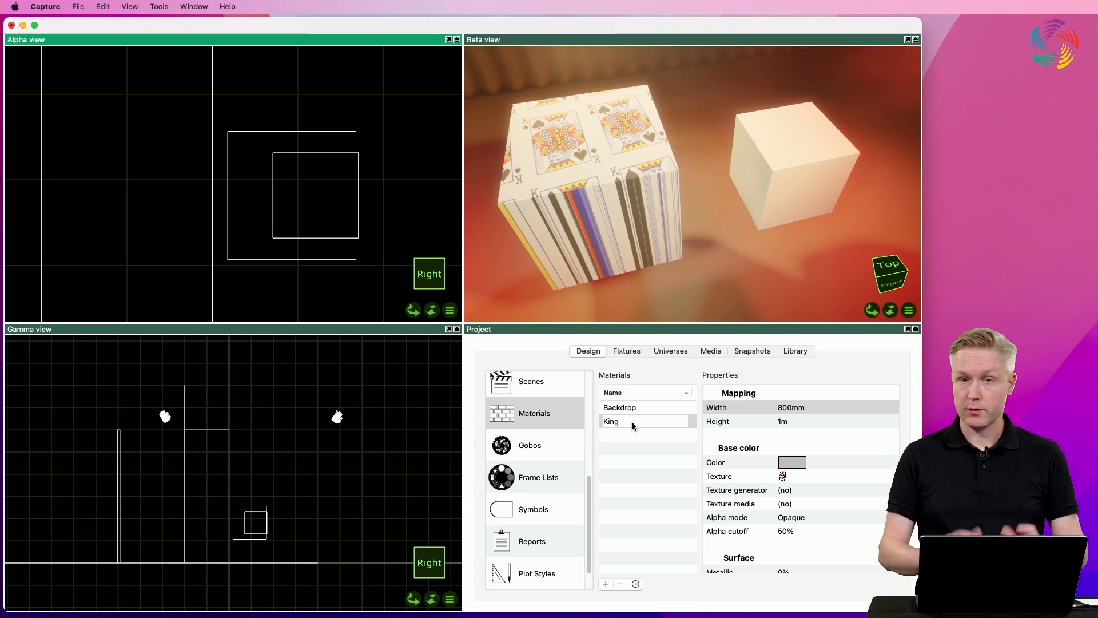
{"action": "left_click_drag", "start_coordinate": [632, 421], "coordinate": [784, 184]}
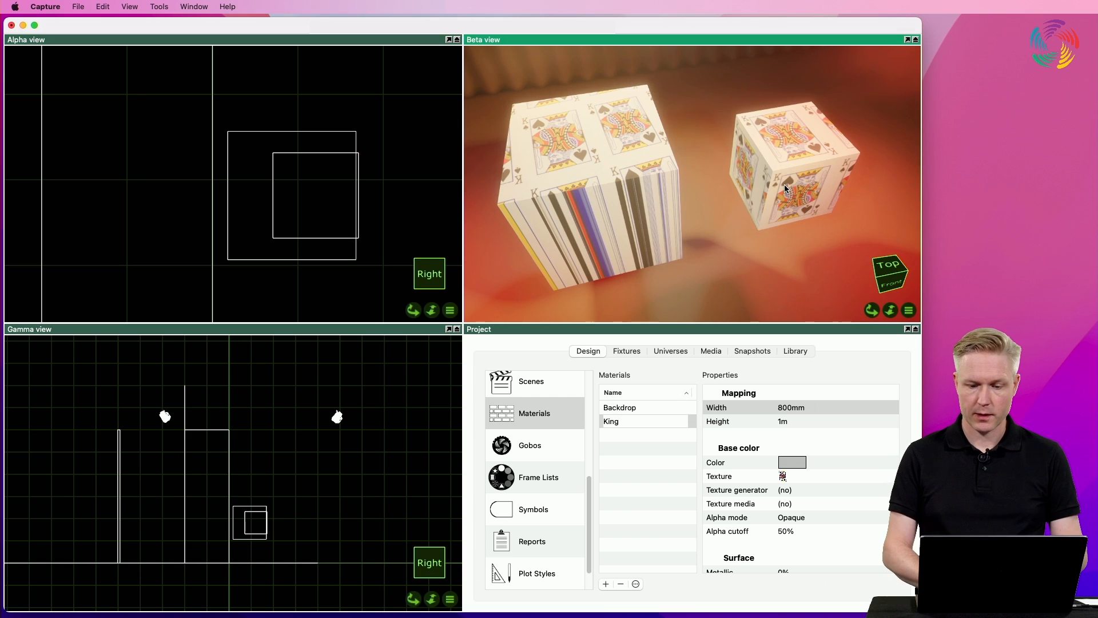
{"action": "scroll", "coordinate": [784, 184], "scroll_direction": "down", "scroll_amount": 10}
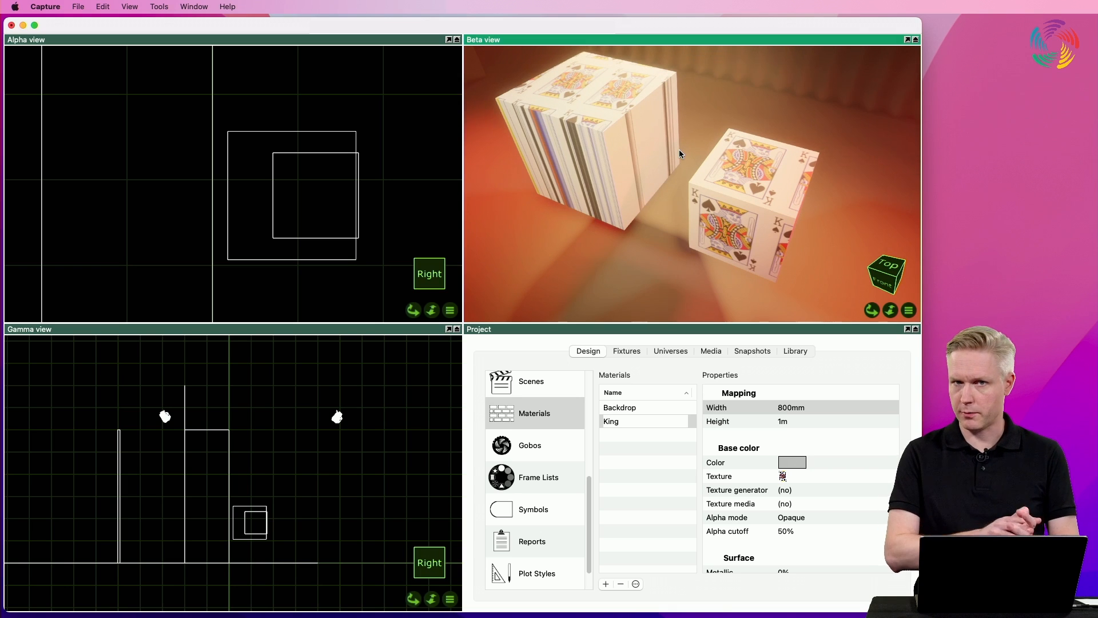
Select both cubes together and open their shared material mapping in the front view
{"action": "middle_click_drag", "start_coordinate": [665, 177], "coordinate": [664, 177]}
{"action": "left_click", "coordinate": [621, 149]}
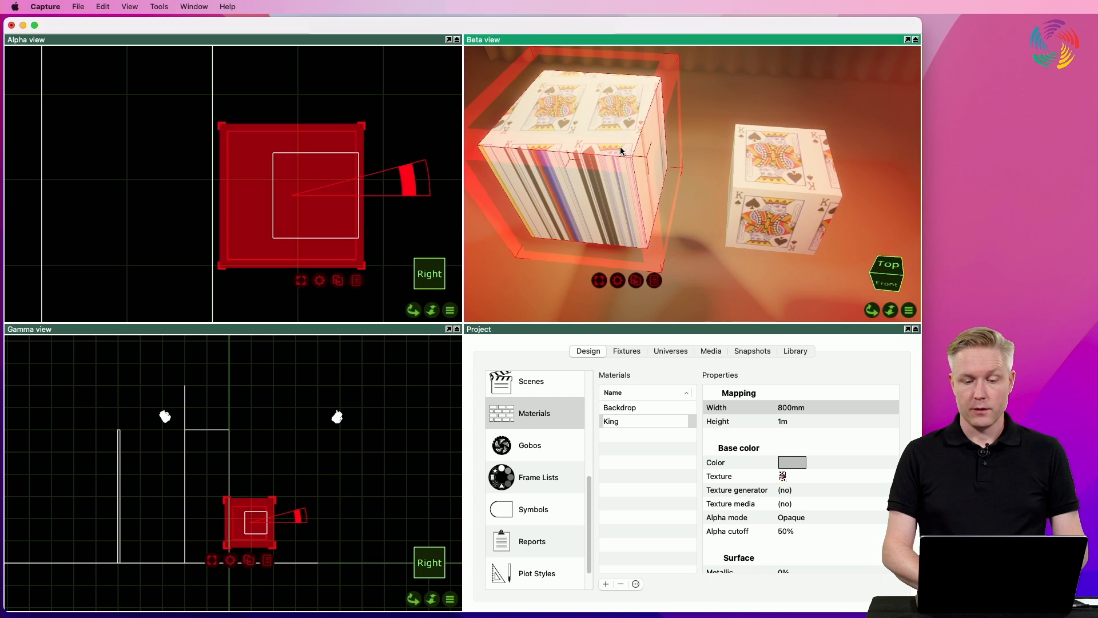
{"action": "left_click", "coordinate": [773, 187]}
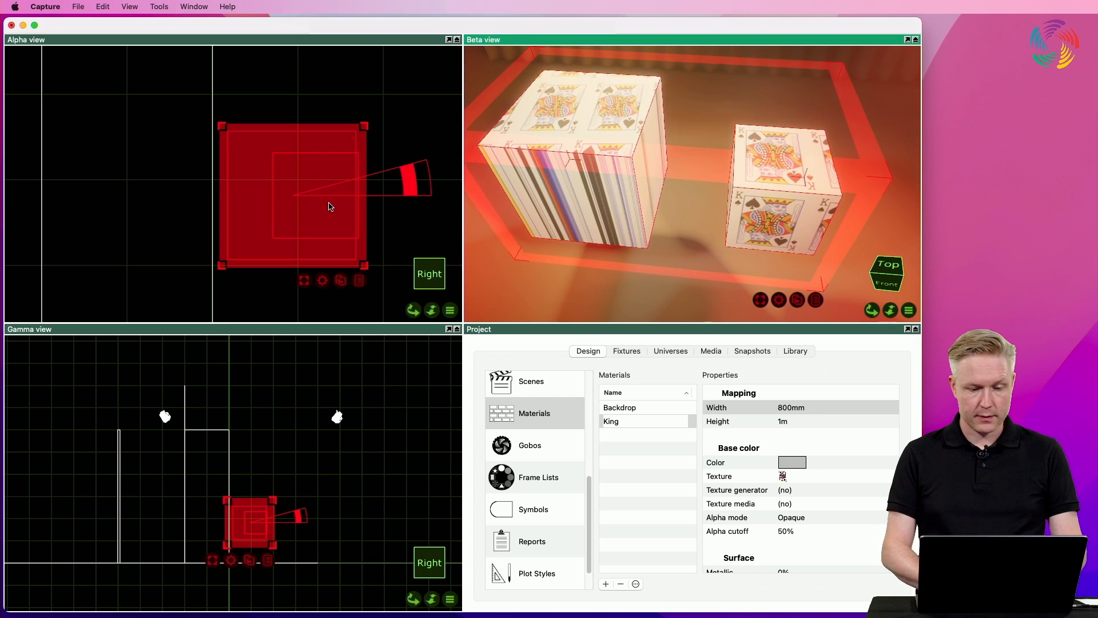
{"action": "scroll", "coordinate": [330, 206], "scroll_direction": "down", "scroll_amount": 10}
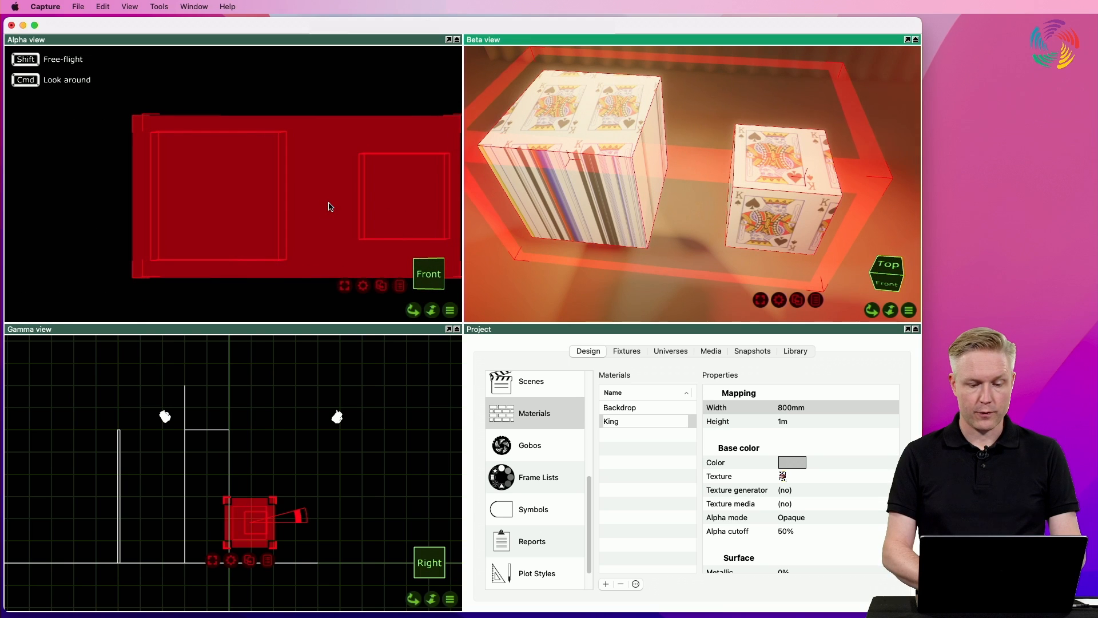
{"action": "left_click", "coordinate": [365, 280]}
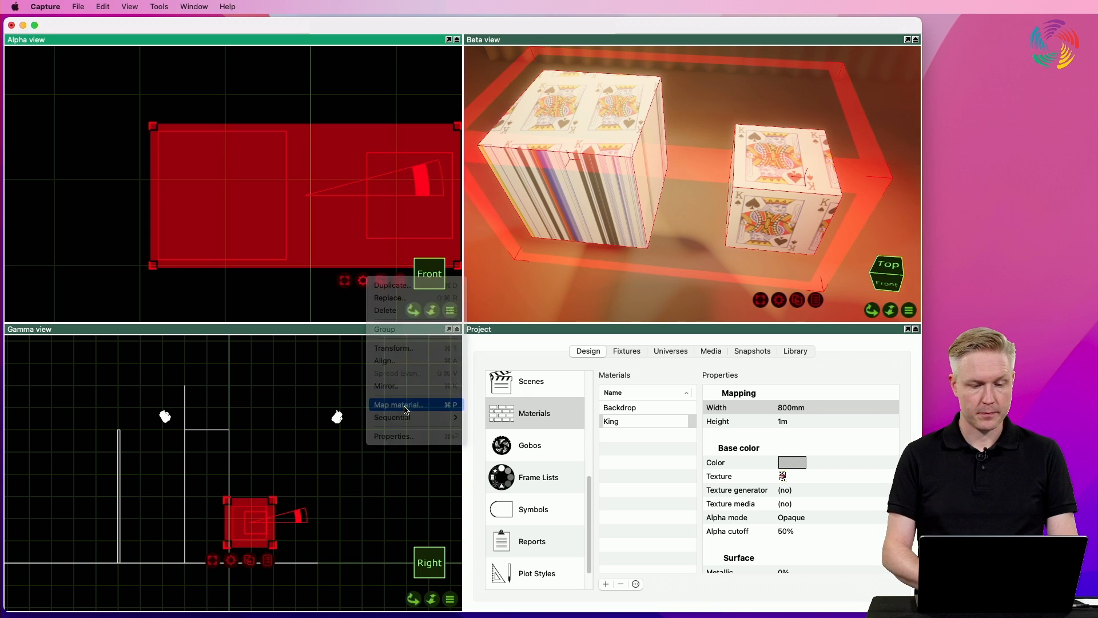
{"action": "left_click", "coordinate": [404, 409]}
Shift the King card mapping across both cubes at once in the front view
{"action": "left_click_drag", "start_coordinate": [275, 171], "coordinate": [262, 230]}
{"action": "left_click_drag", "start_coordinate": [223, 247], "coordinate": [218, 248]}
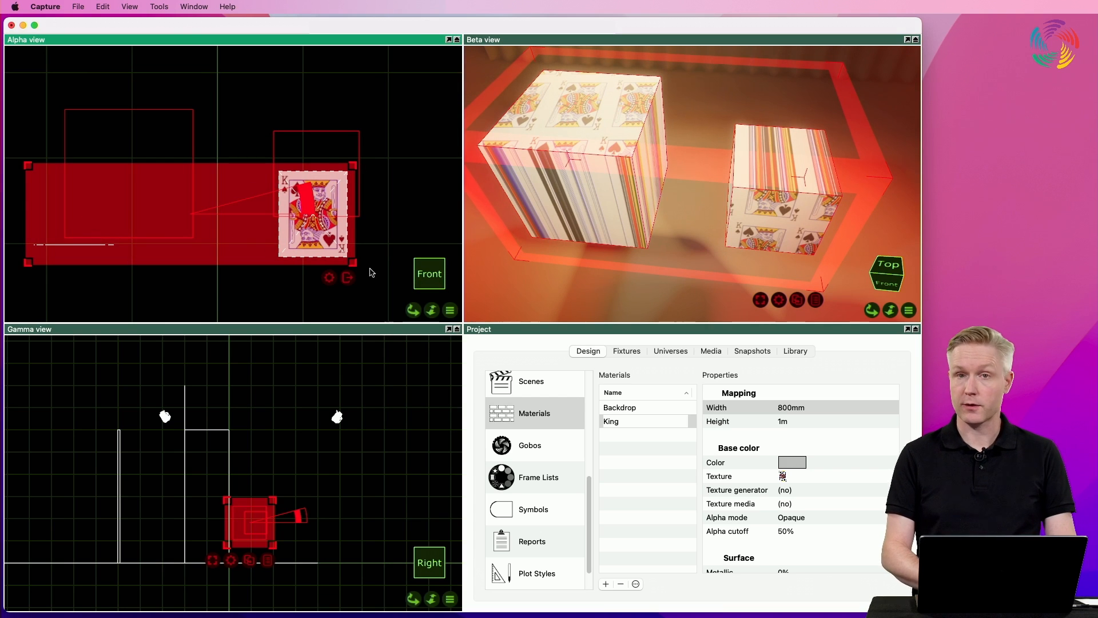
{"action": "left_click_drag", "start_coordinate": [232, 238], "coordinate": [256, 229]}
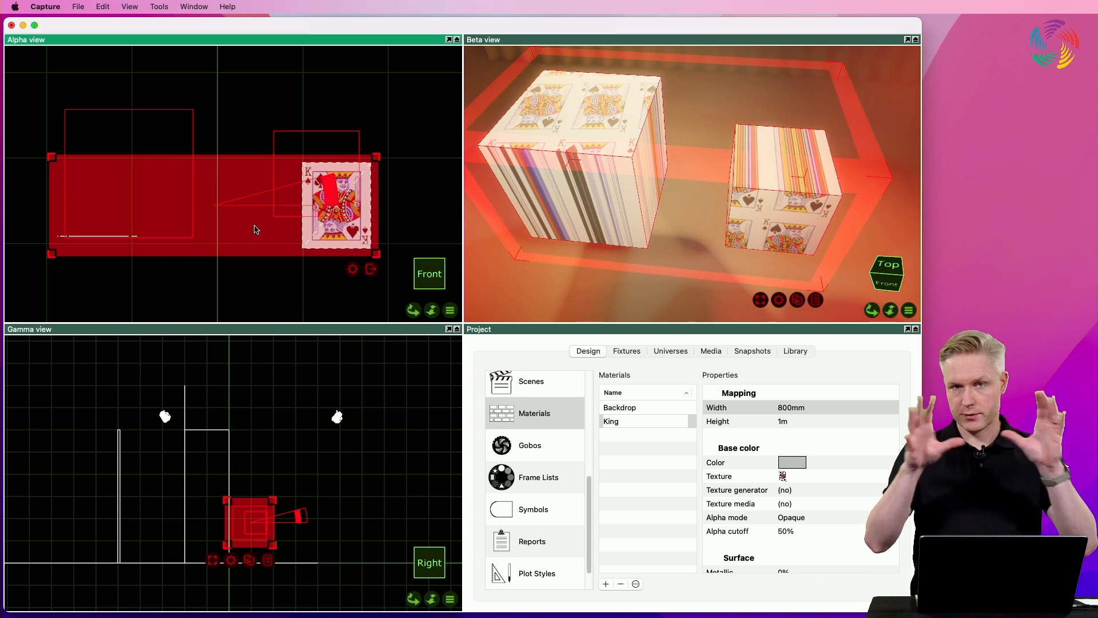
Map the King material to the combined extents of both cubes, nudge the mapping slightly, and deselect the cubes
{"action": "left_click", "coordinate": [353, 269]}
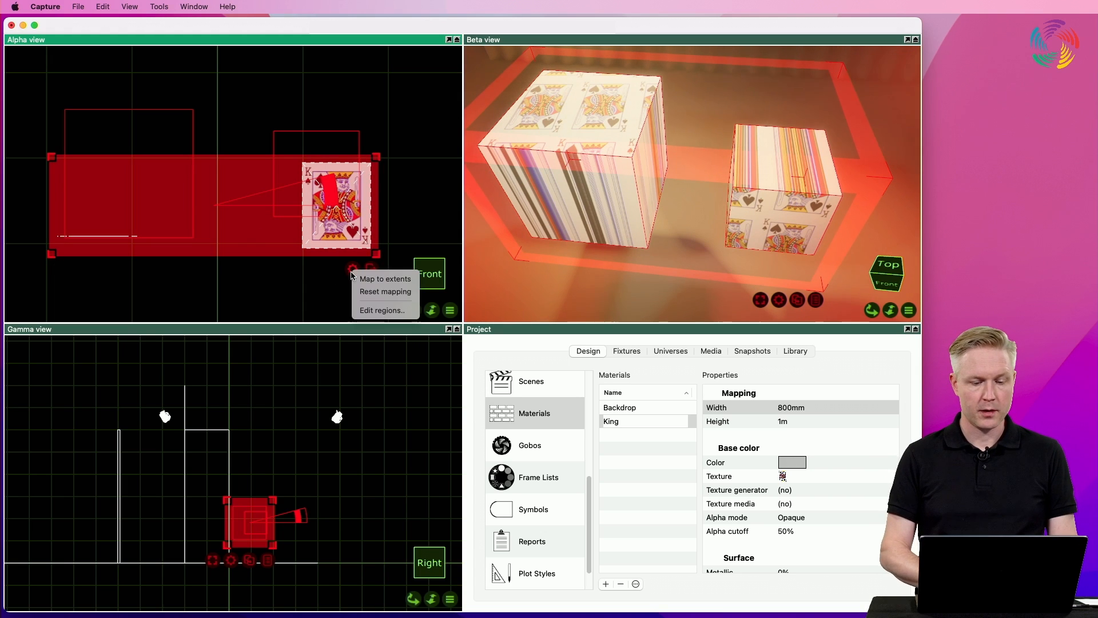
{"action": "left_click", "coordinate": [405, 283]}
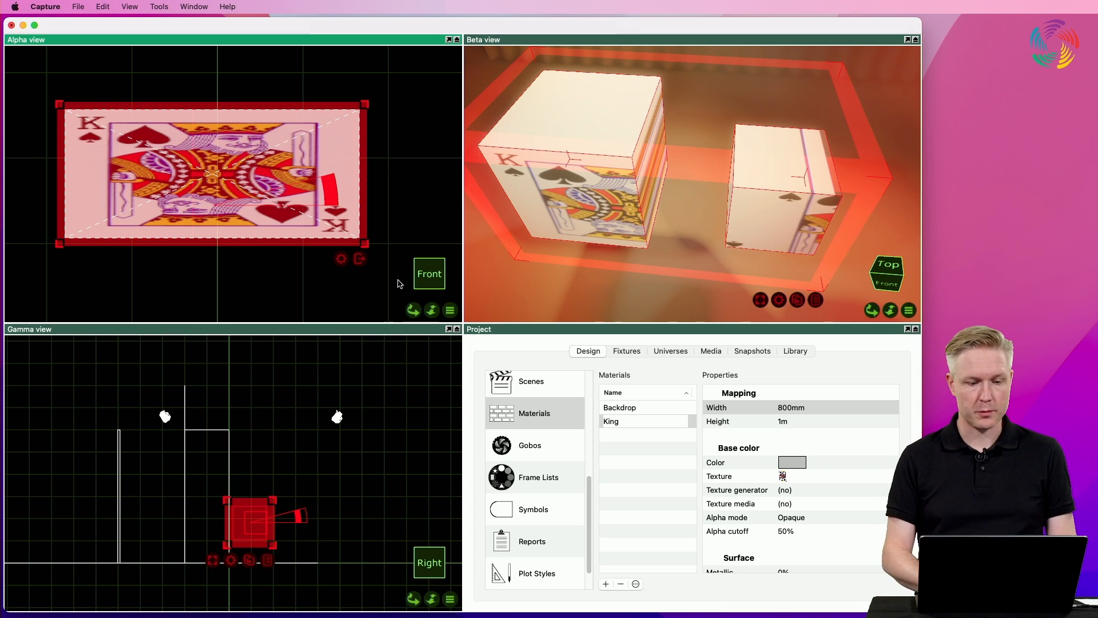
{"action": "left_click_drag", "start_coordinate": [301, 192], "coordinate": [417, 185]}
{"action": "left_click_drag", "start_coordinate": [238, 158], "coordinate": [264, 107]}
{"action": "left_click", "coordinate": [294, 266]}
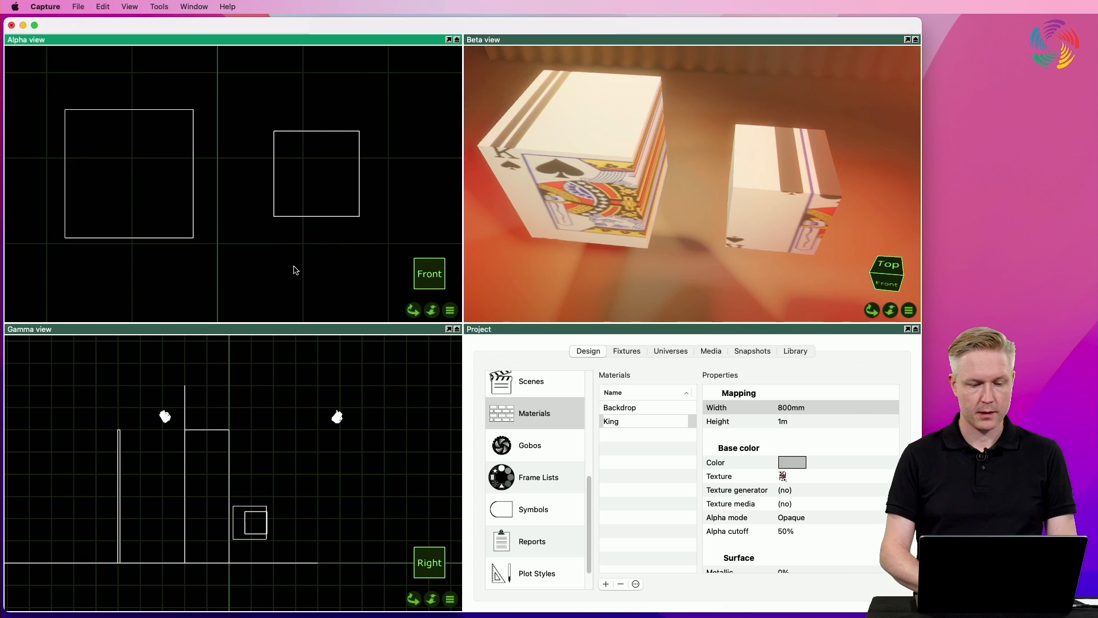
Move the smaller cube slightly downward and toward the larger cube
{"action": "middle_click_drag", "start_coordinate": [624, 213], "coordinate": [687, 195]}
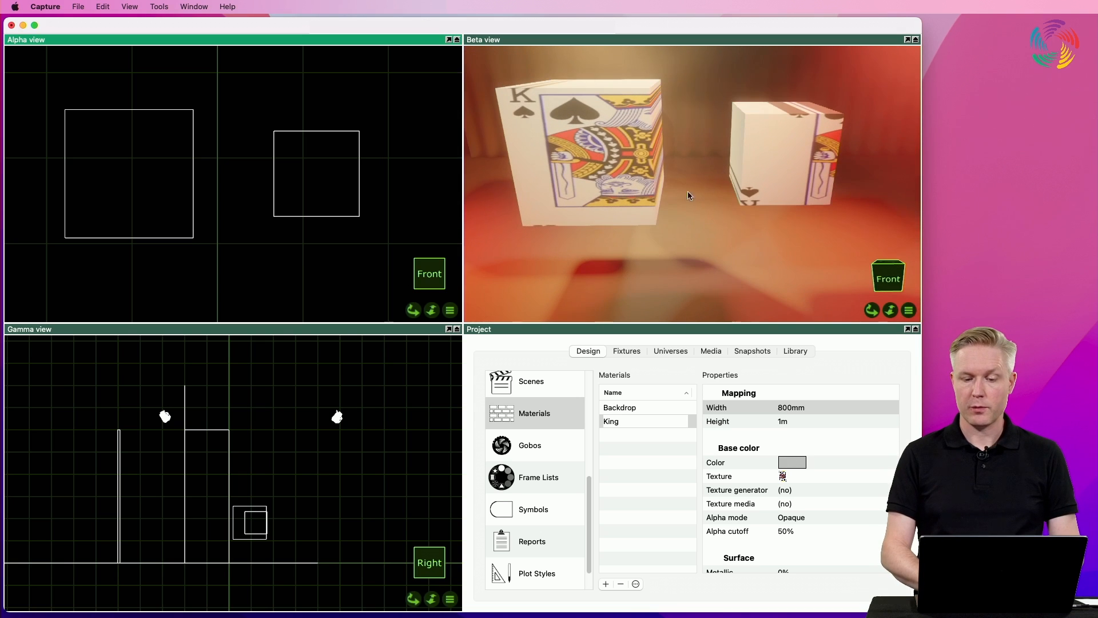
{"action": "left_click", "coordinate": [765, 156]}
{"action": "mouse_move", "coordinate": [767, 159]}
{"action": "left_mouse_down"}
{"action": "mouse_move", "coordinate": [790, 161]}
{"action": "mouse_move", "coordinate": [689, 163]}
{"action": "mouse_move", "coordinate": [764, 166]}
{"action": "mouse_move", "coordinate": [719, 163]}
{"action": "mouse_move", "coordinate": [714, 206]}
{"action": "mouse_move", "coordinate": [719, 150]}
{"action": "mouse_move", "coordinate": [753, 170]}
{"action": "left_mouse_up"}
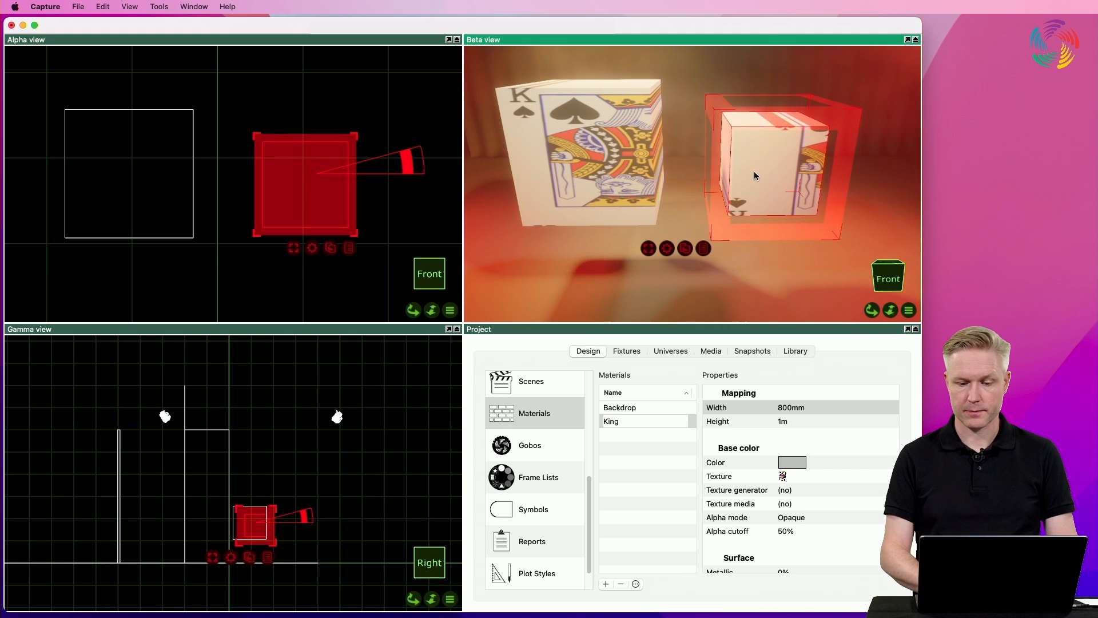